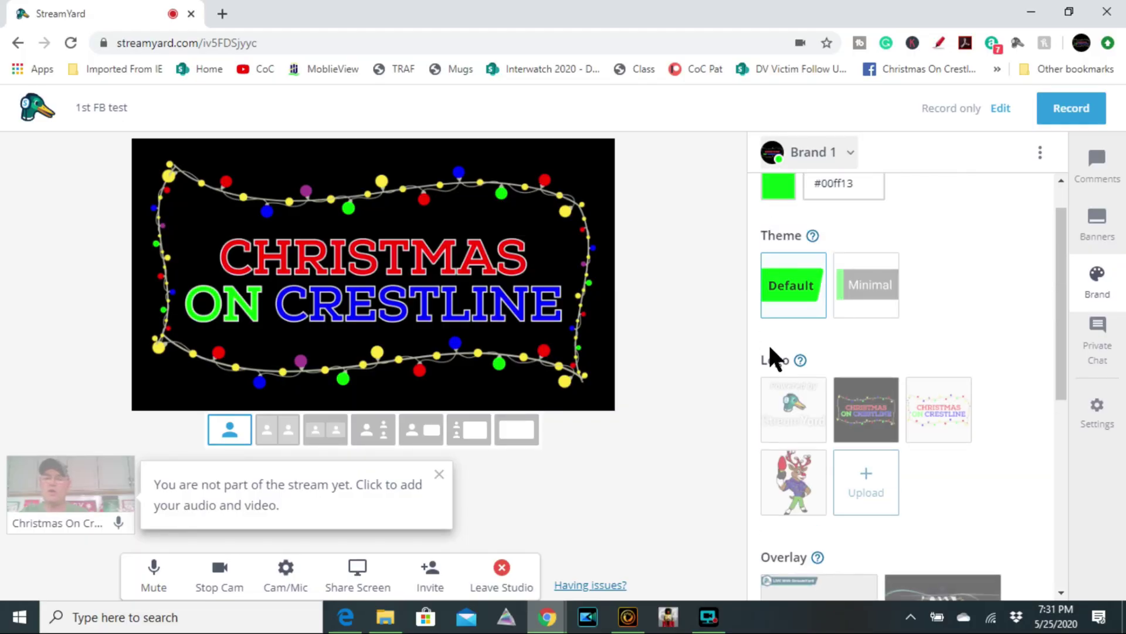
# Try the Christmas On Crestline and third logos, then make the reindeer mascot the stream logo
pyautogui.moveTo(800, 361)
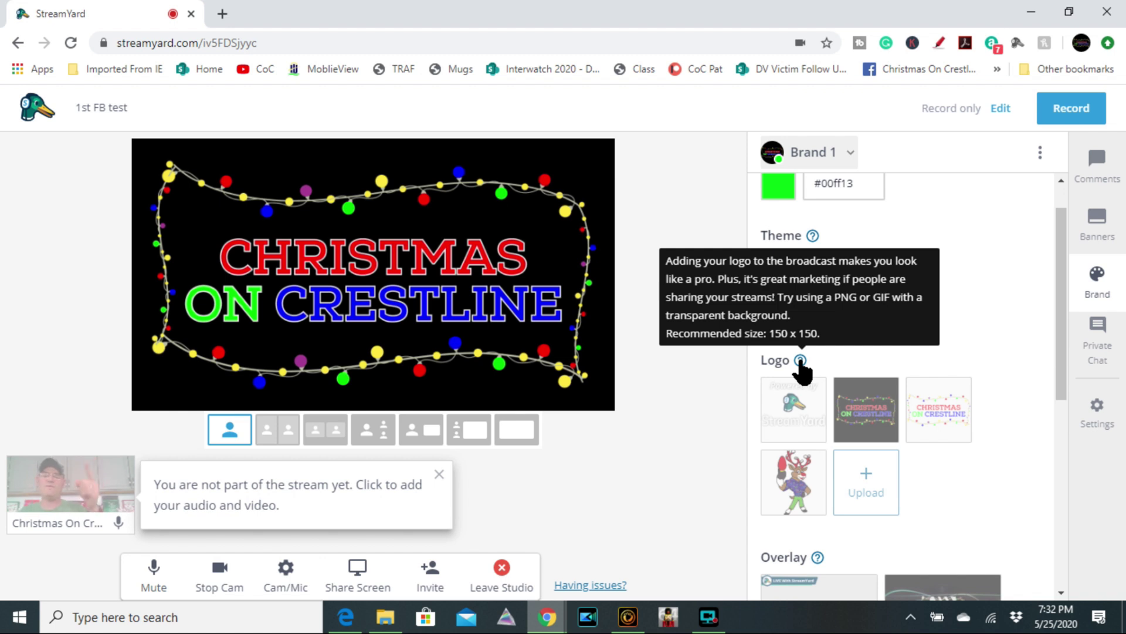
pyautogui.click(867, 420)
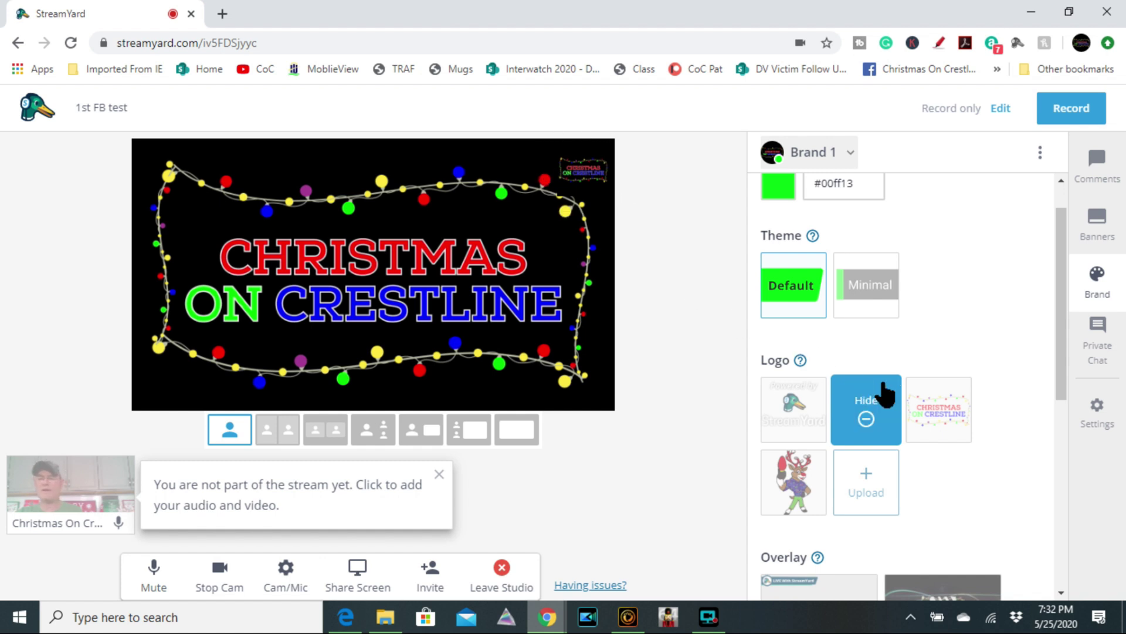
pyautogui.click(938, 419)
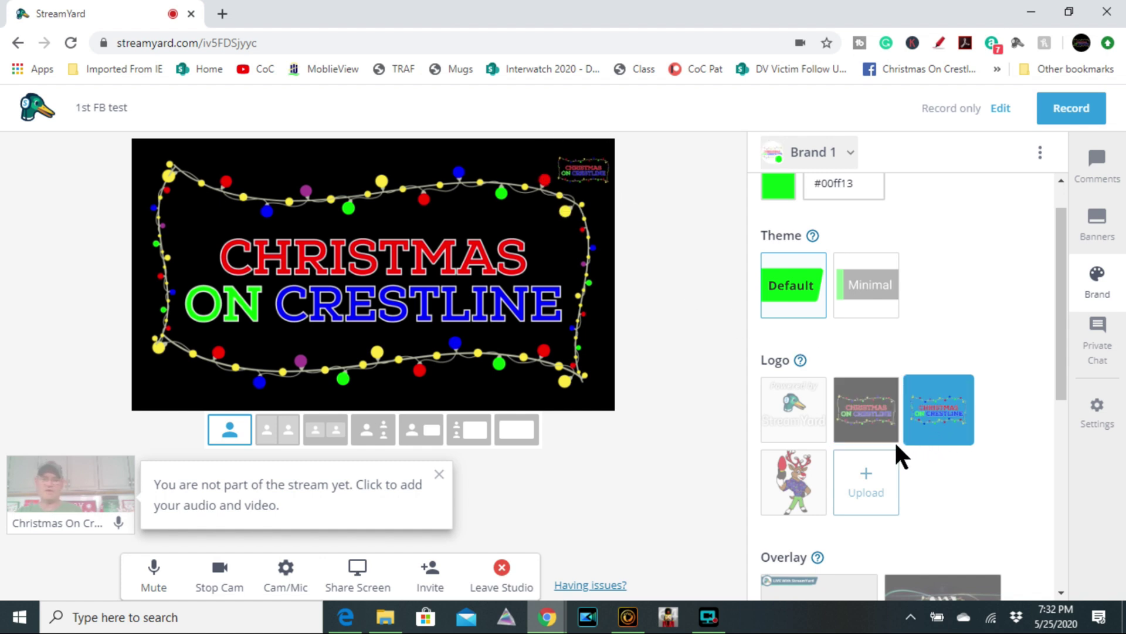
pyautogui.moveTo(857, 448)
pyautogui.click(794, 491)
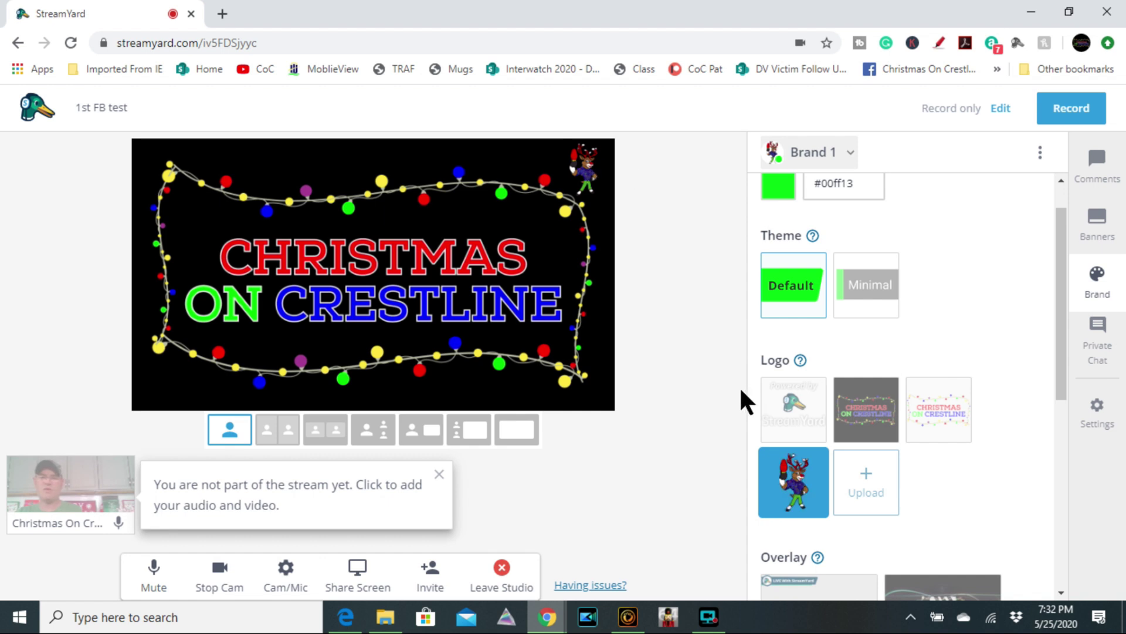
# Upload the mascot PNG as a new logo and show it on stream, briefly trying the original reindeer
pyautogui.click(864, 476)
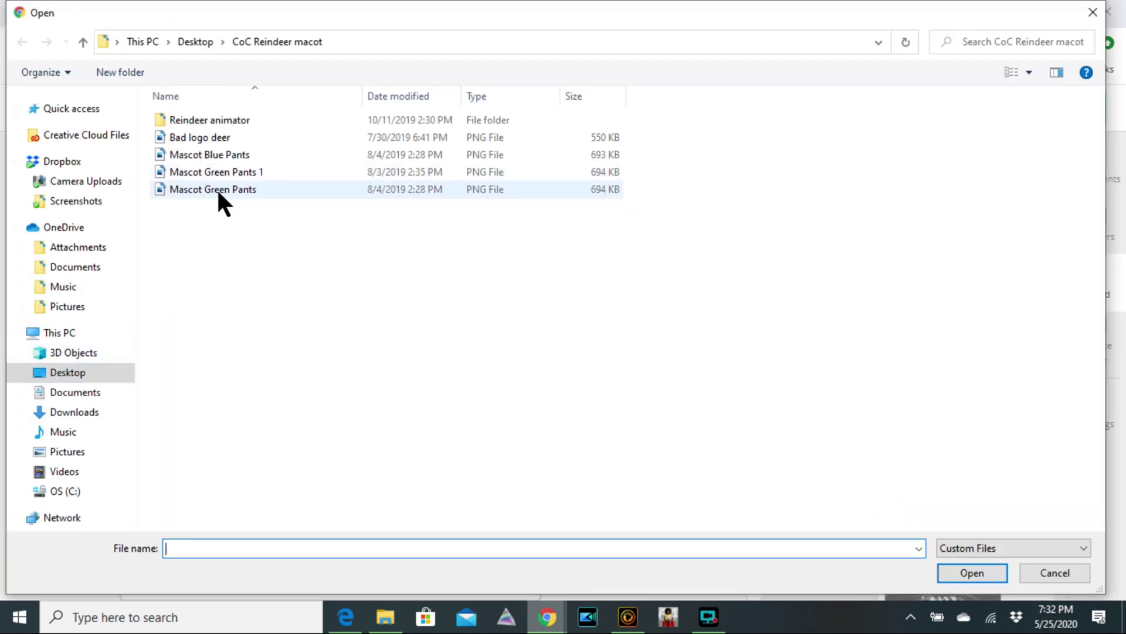
pyautogui.doubleClick(207, 156)
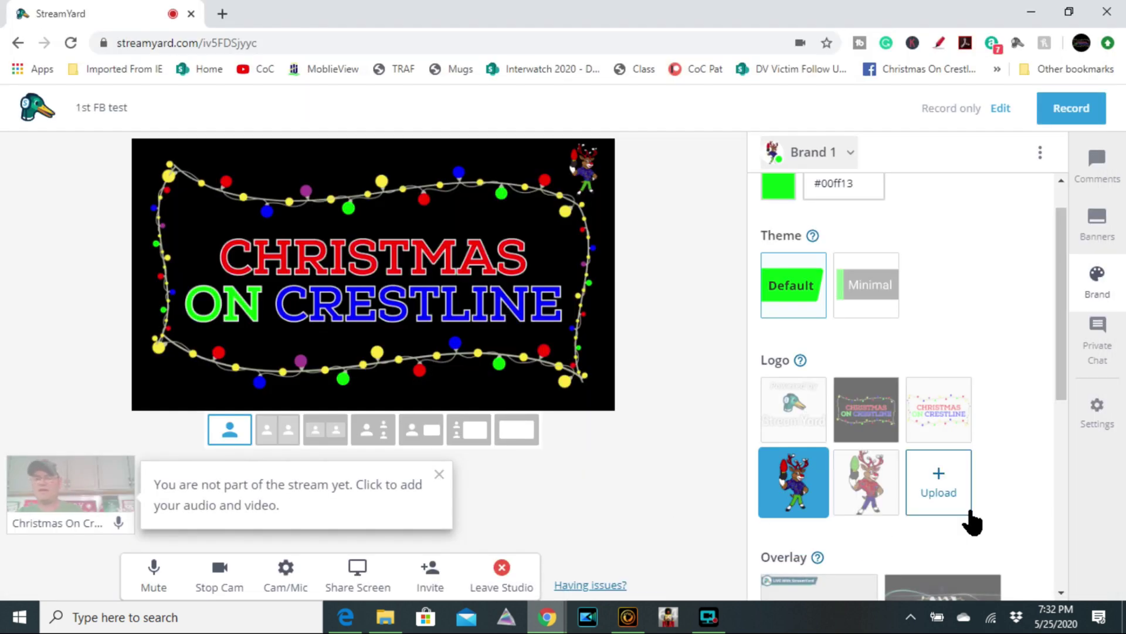
pyautogui.click(865, 491)
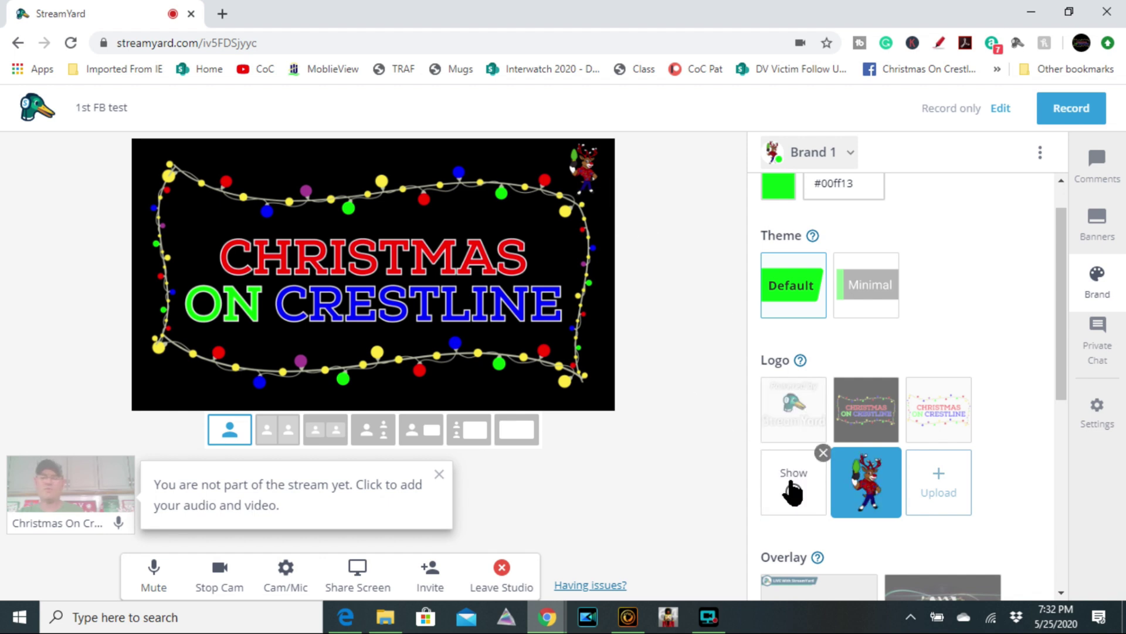
pyautogui.click(795, 492)
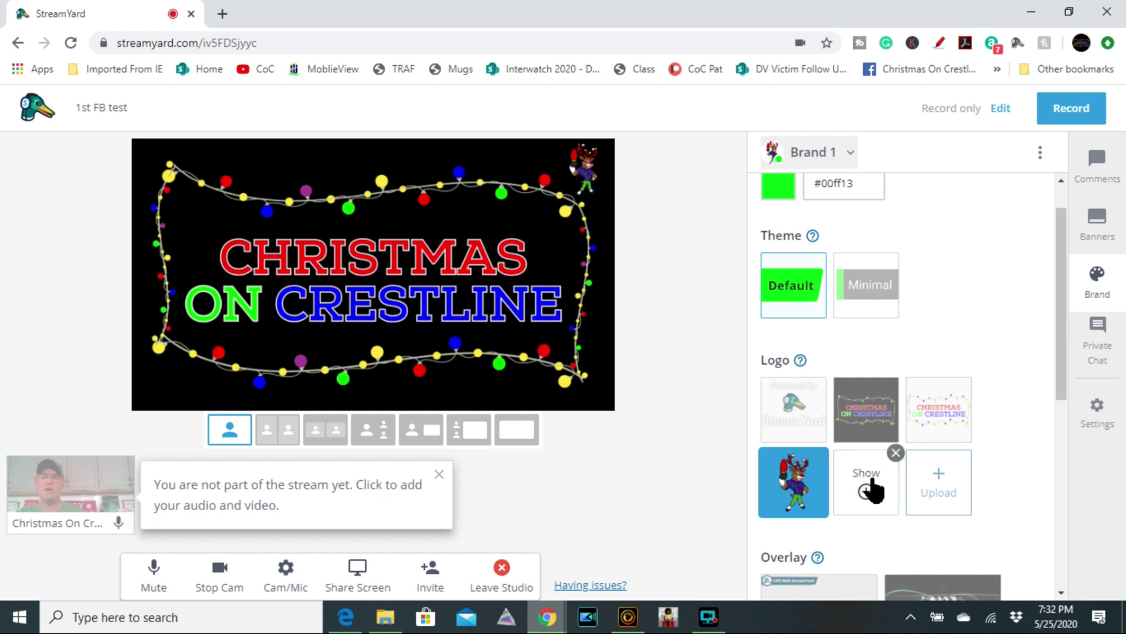
pyautogui.click(873, 490)
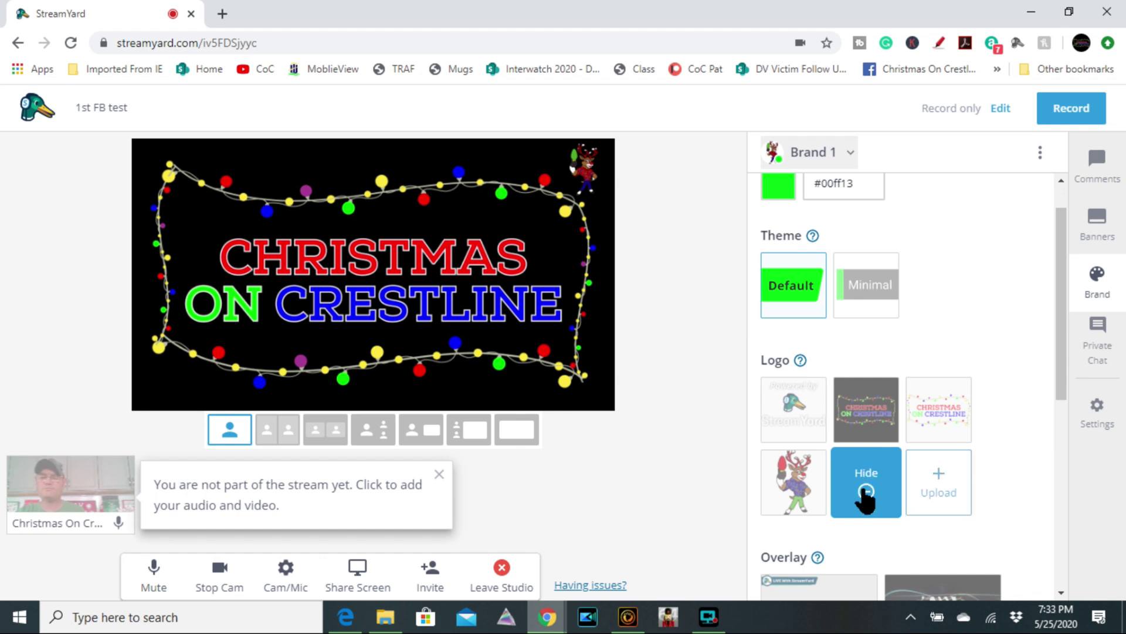
# Delete the newly uploaded mascot logo, confirming with Delete Logo
pyautogui.click(895, 452)
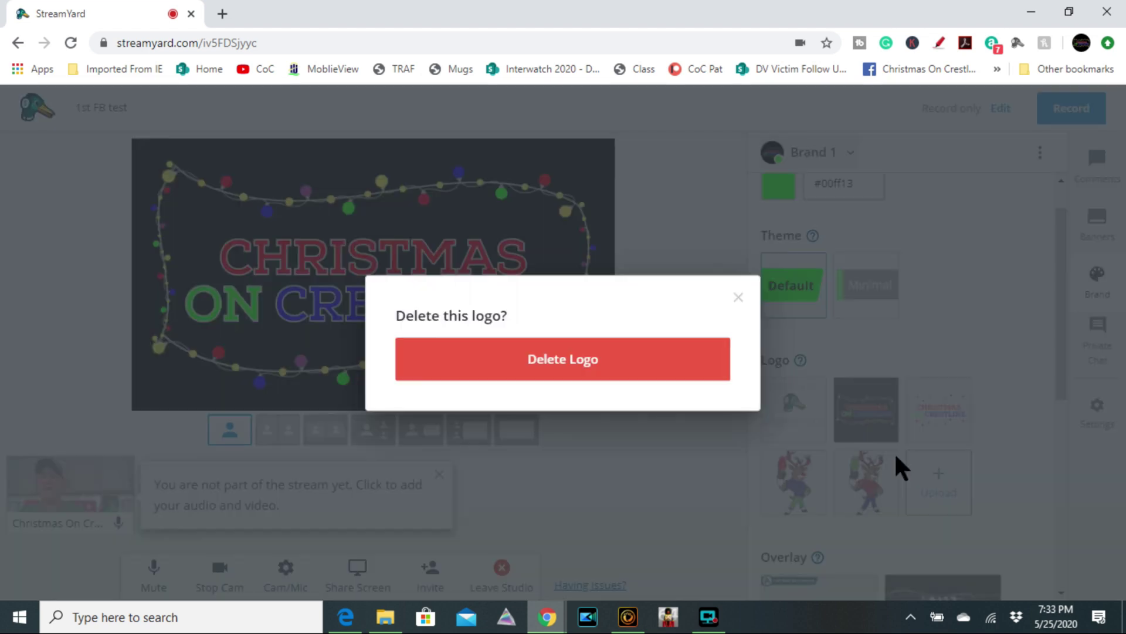
pyautogui.click(583, 378)
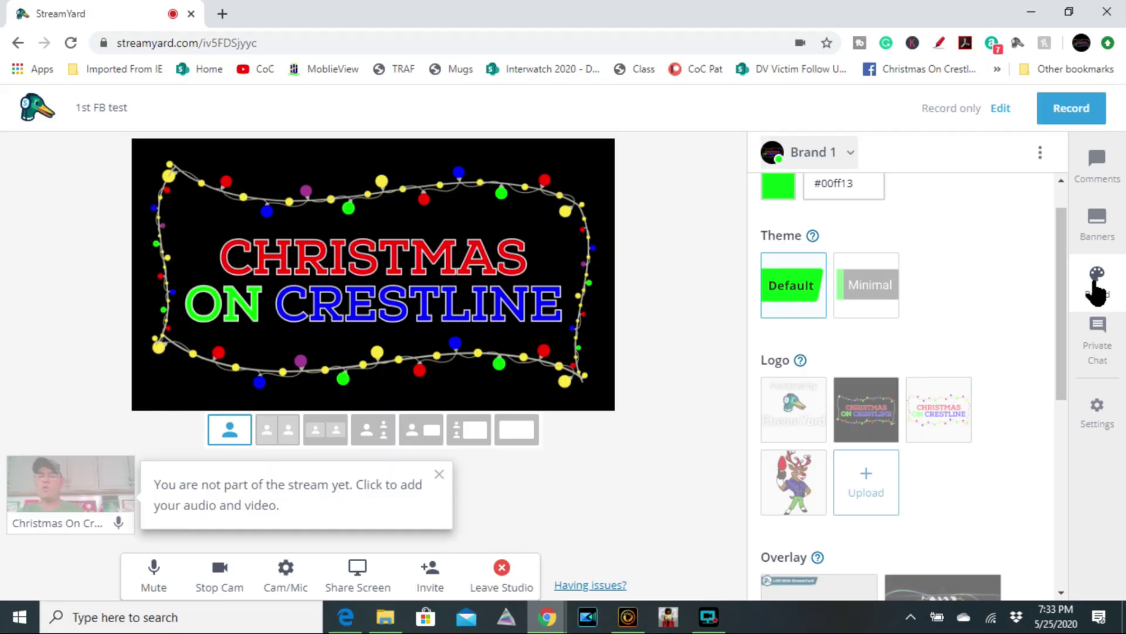
pyautogui.scroll(-5, 1033, 372)
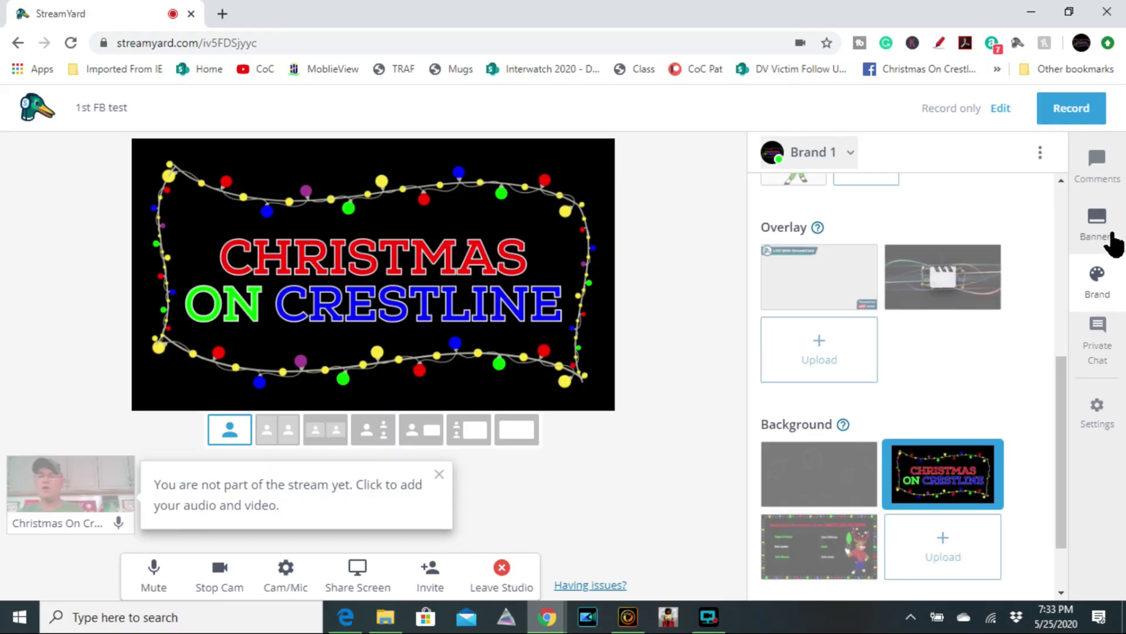
# Cycle the stream banner through Howdy Folks and Christmas In July to Charlie, then start a new banner
pyautogui.click(1109, 235)
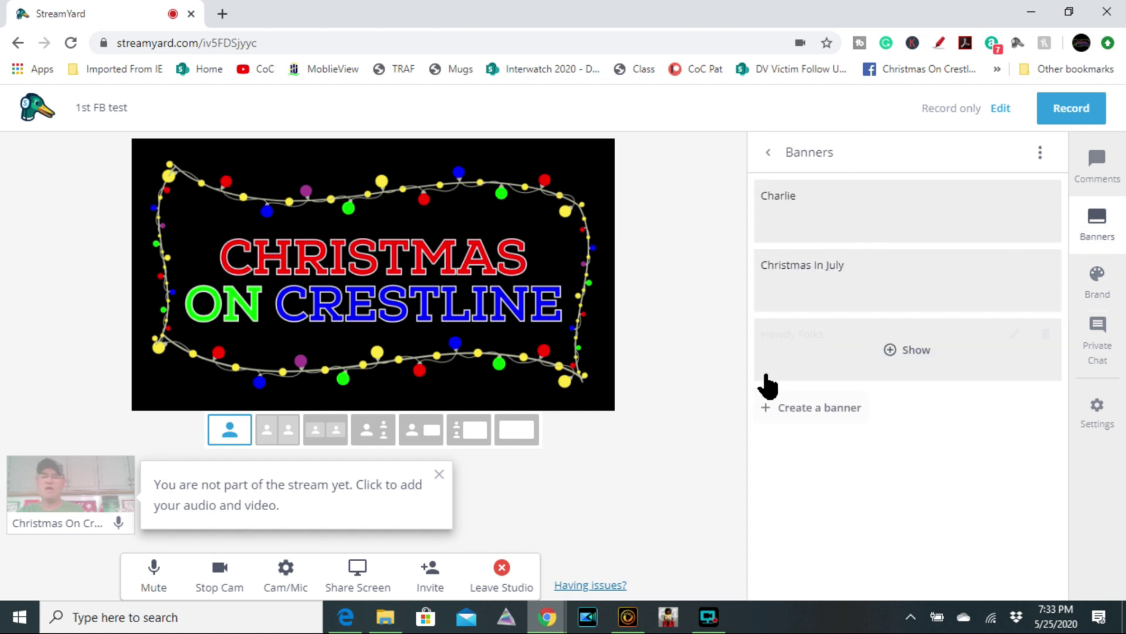
pyautogui.click(891, 352)
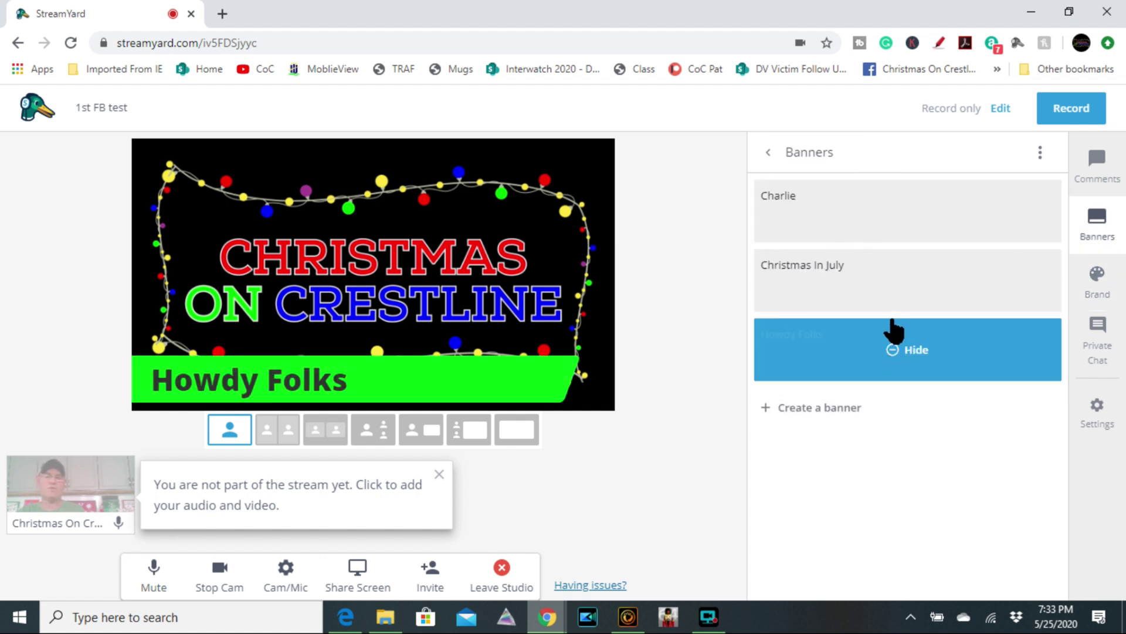
pyautogui.click(900, 290)
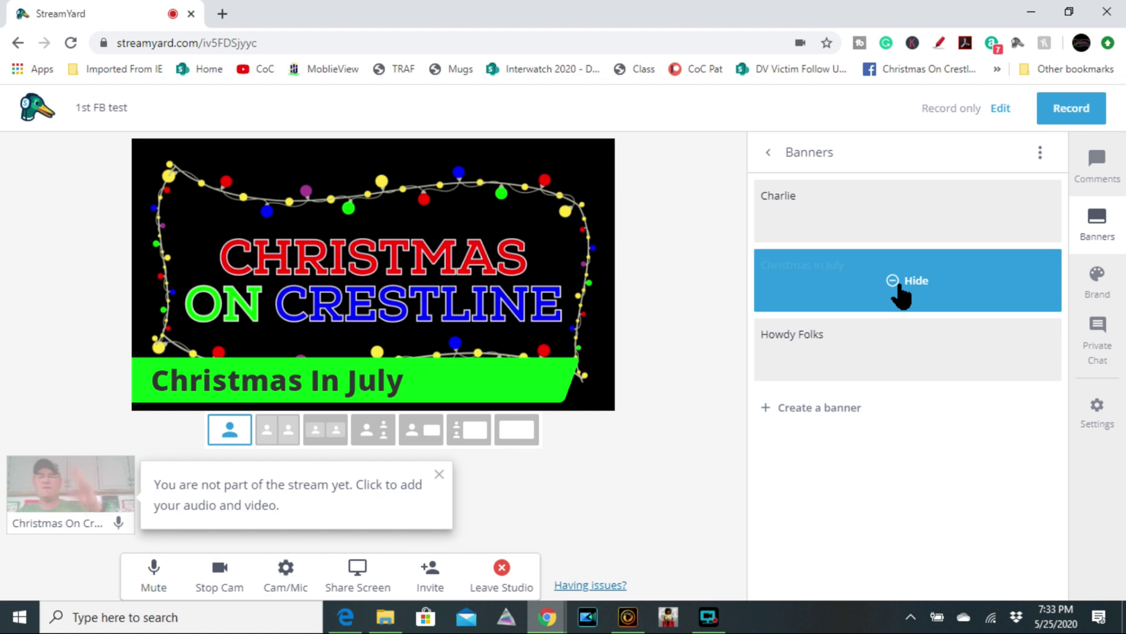
pyautogui.click(891, 213)
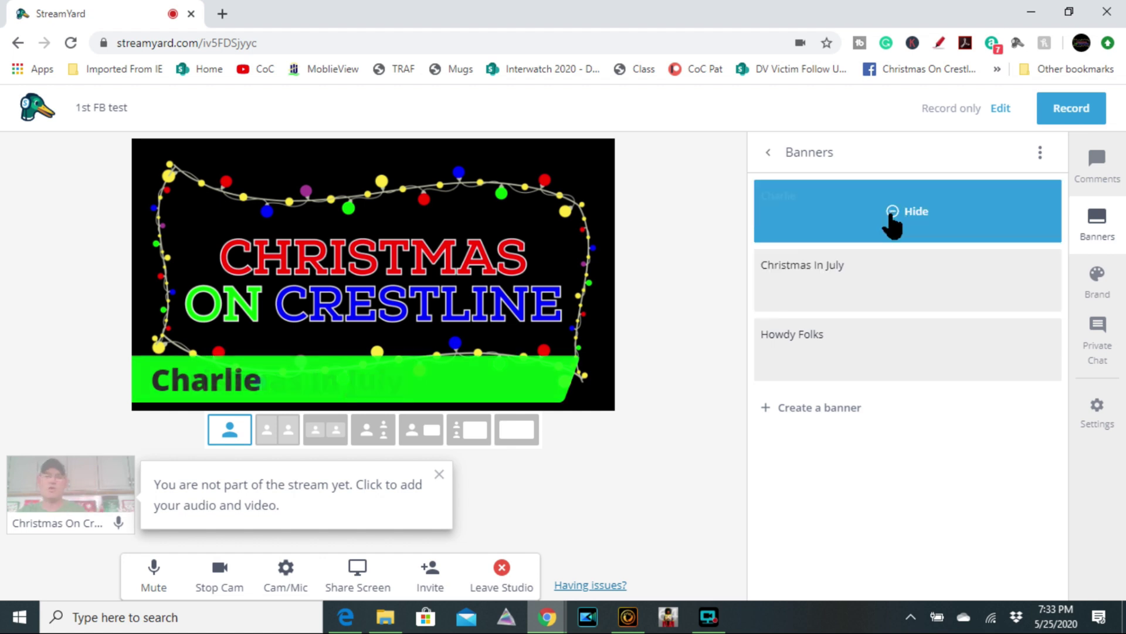
pyautogui.click(833, 418)
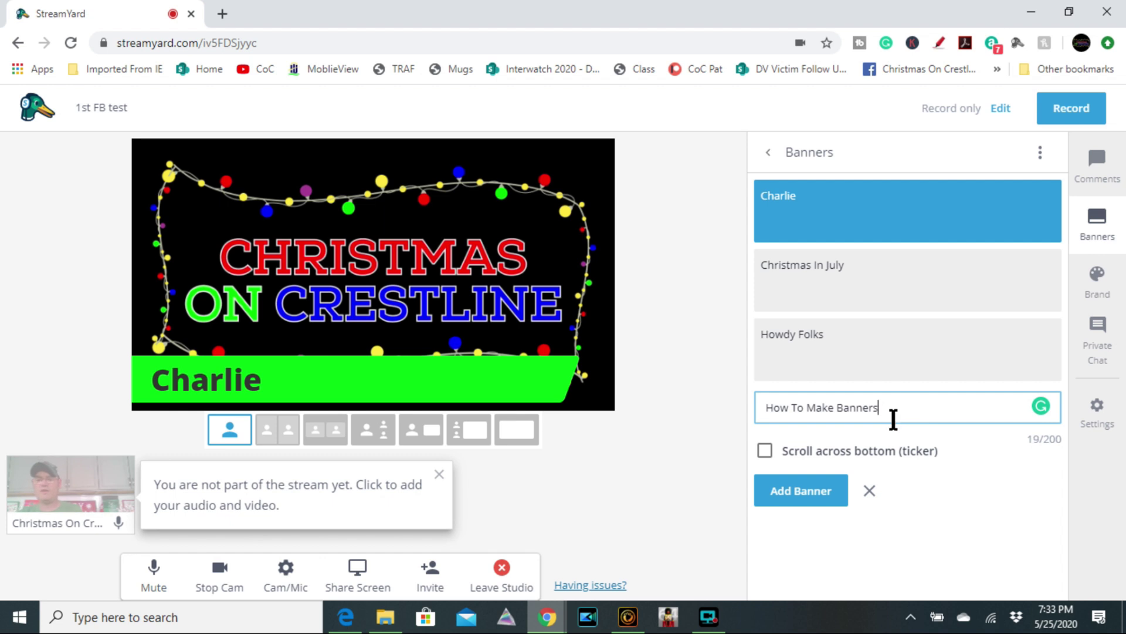
# Save the 'How To Make Banners' banner, show it briefly on stream, then hide and delete it
pyautogui.press('Return')
pyautogui.moveTo(870, 427)
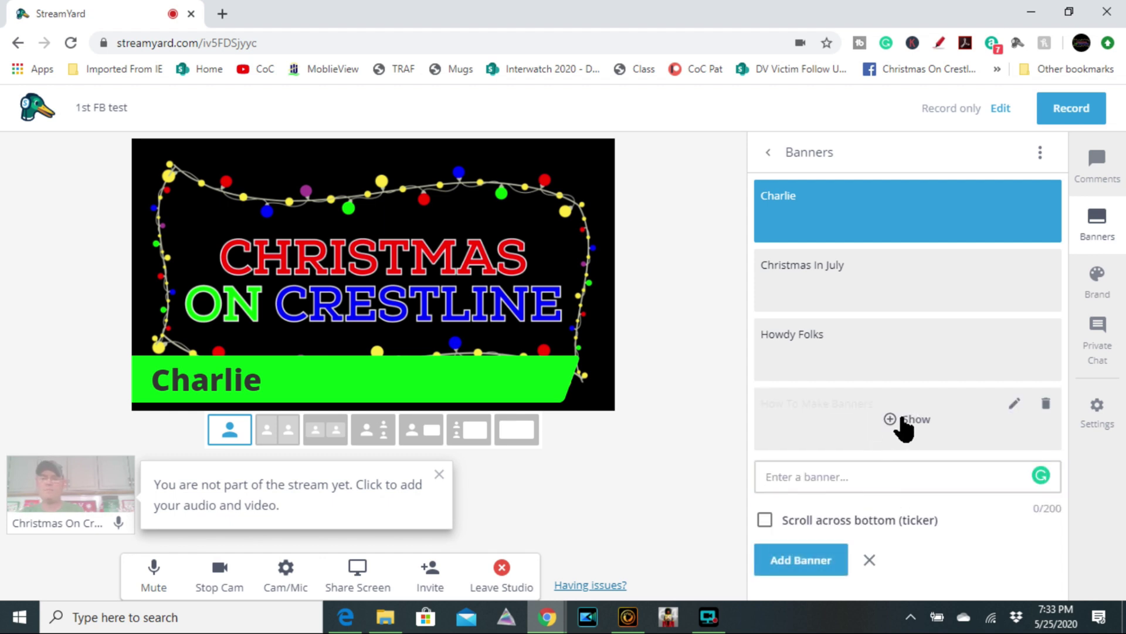
pyautogui.click(903, 419)
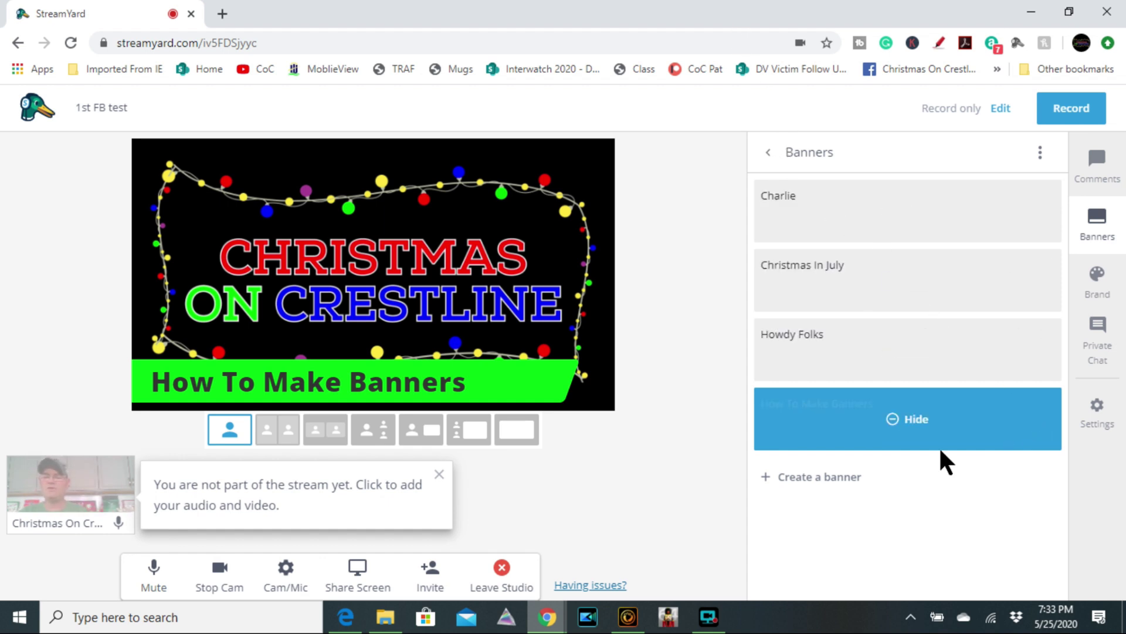
pyautogui.click(916, 420)
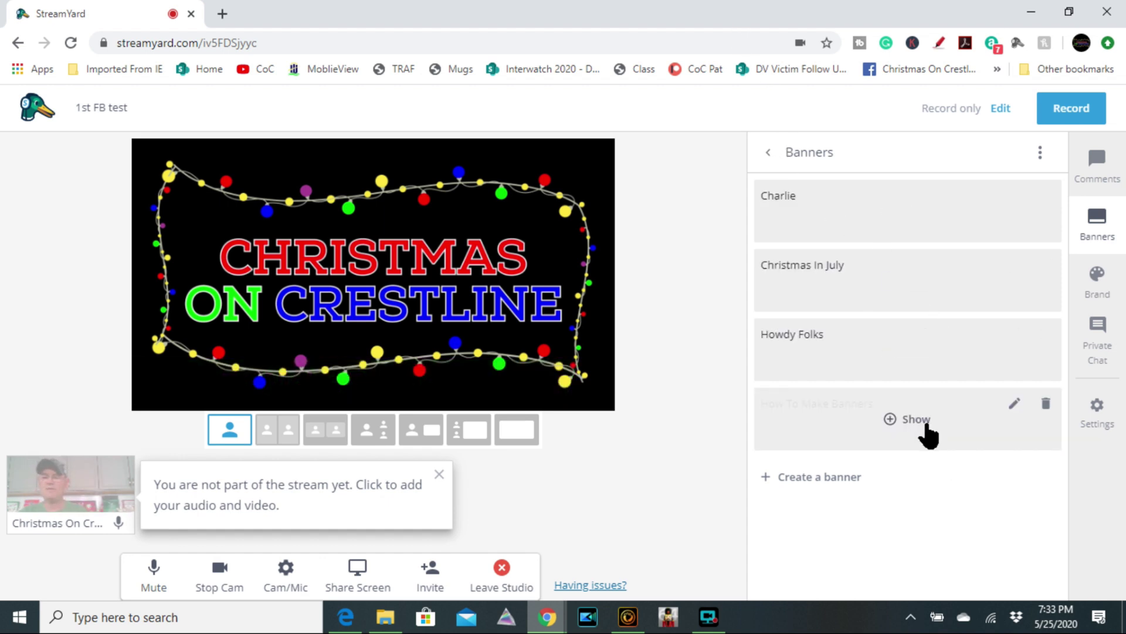
pyautogui.click(1047, 405)
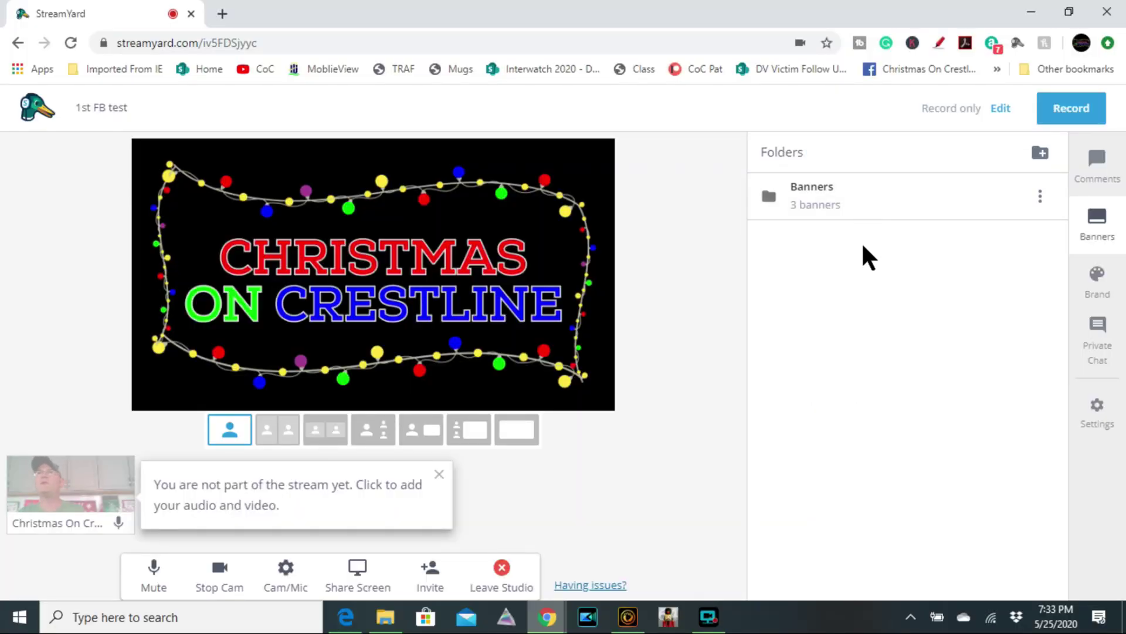
# Show the Christmas In July banner from the Banners folder, then open the brand colour picker
pyautogui.click(1100, 288)
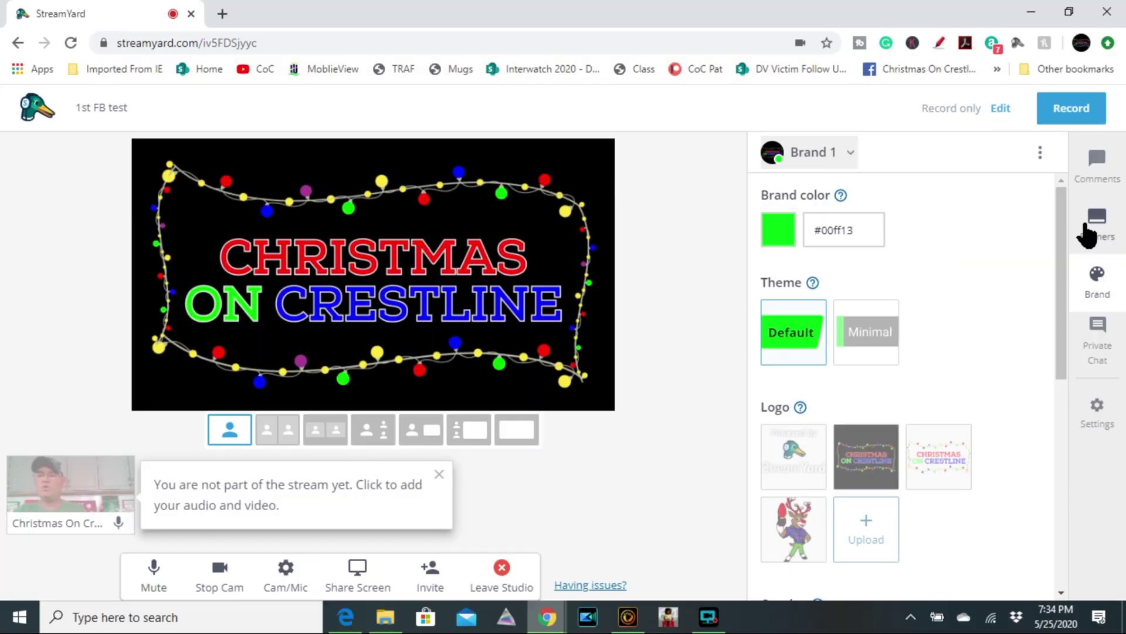
pyautogui.click(1097, 235)
pyautogui.click(874, 214)
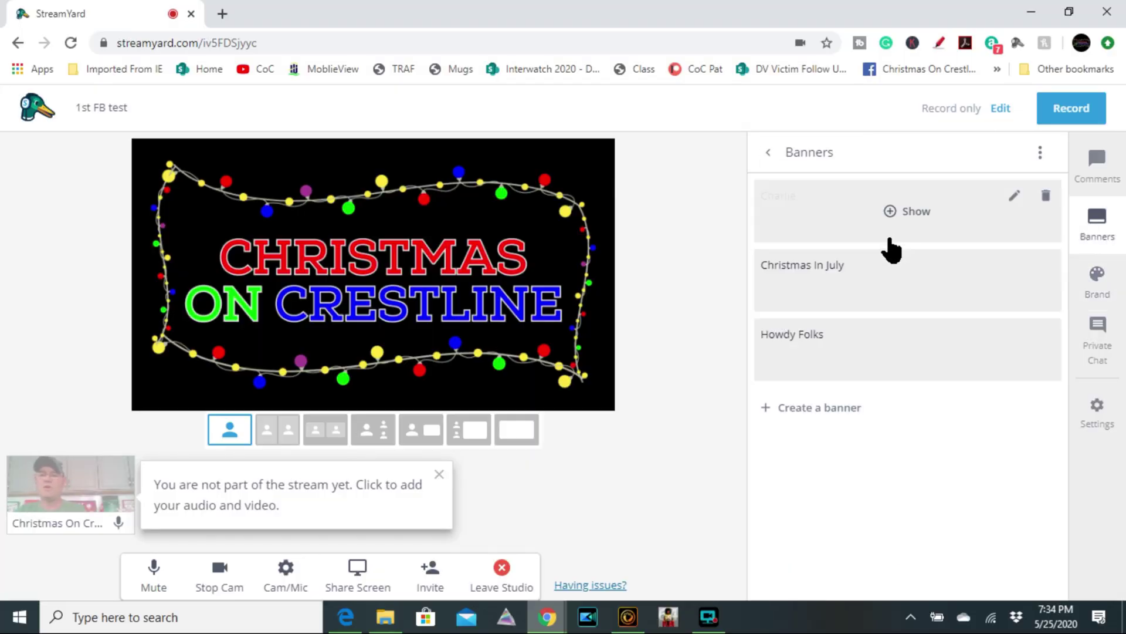
pyautogui.click(883, 287)
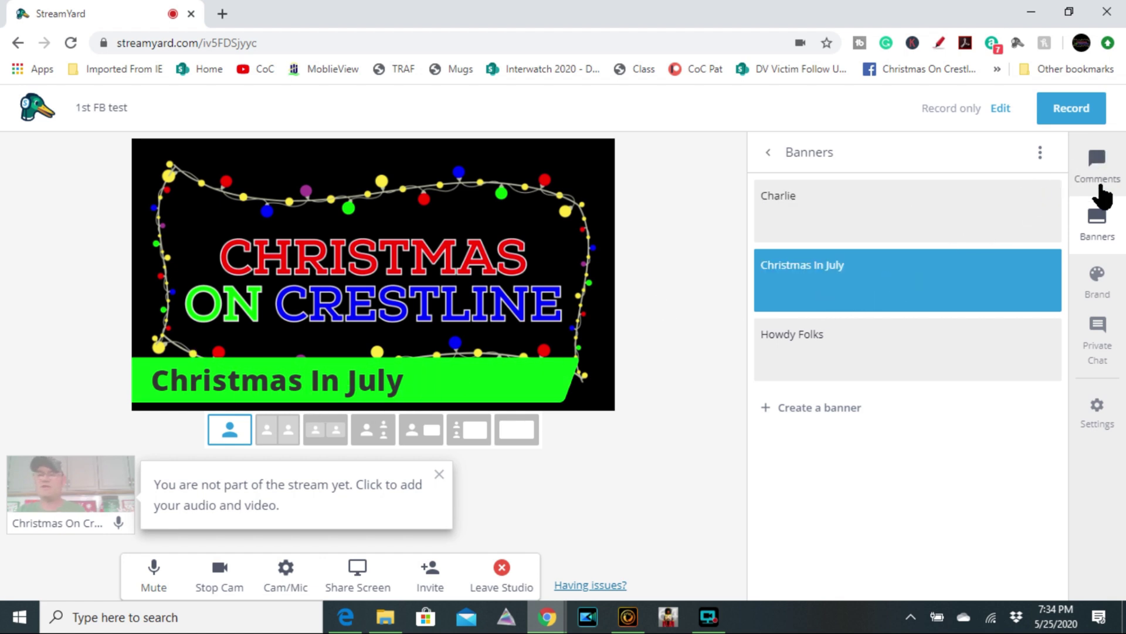
pyautogui.click(1106, 294)
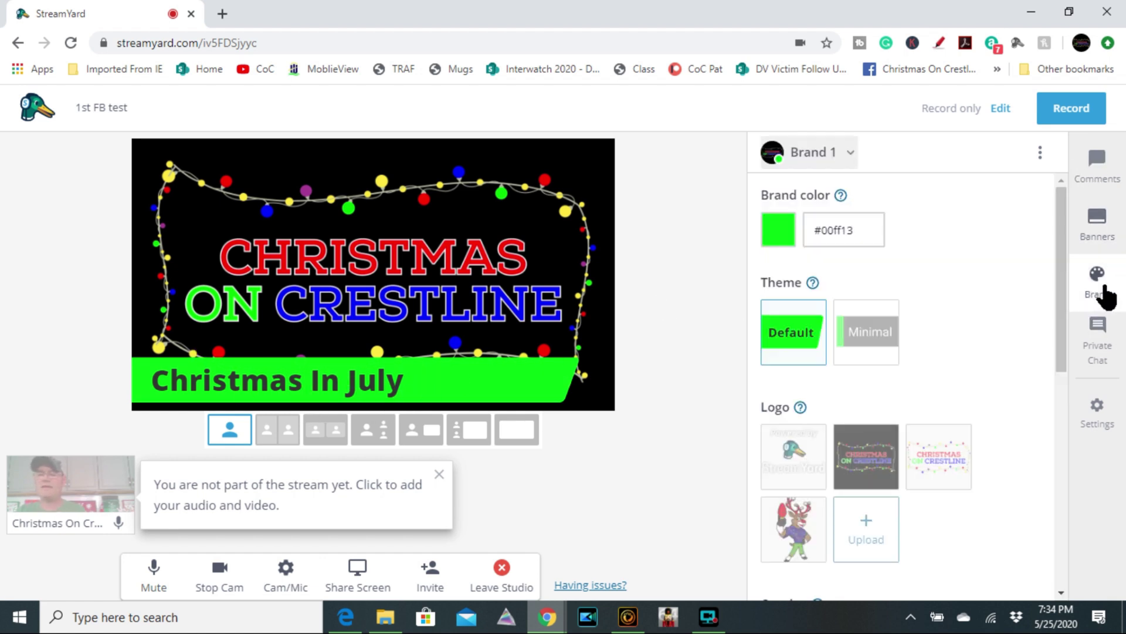
pyautogui.click(784, 242)
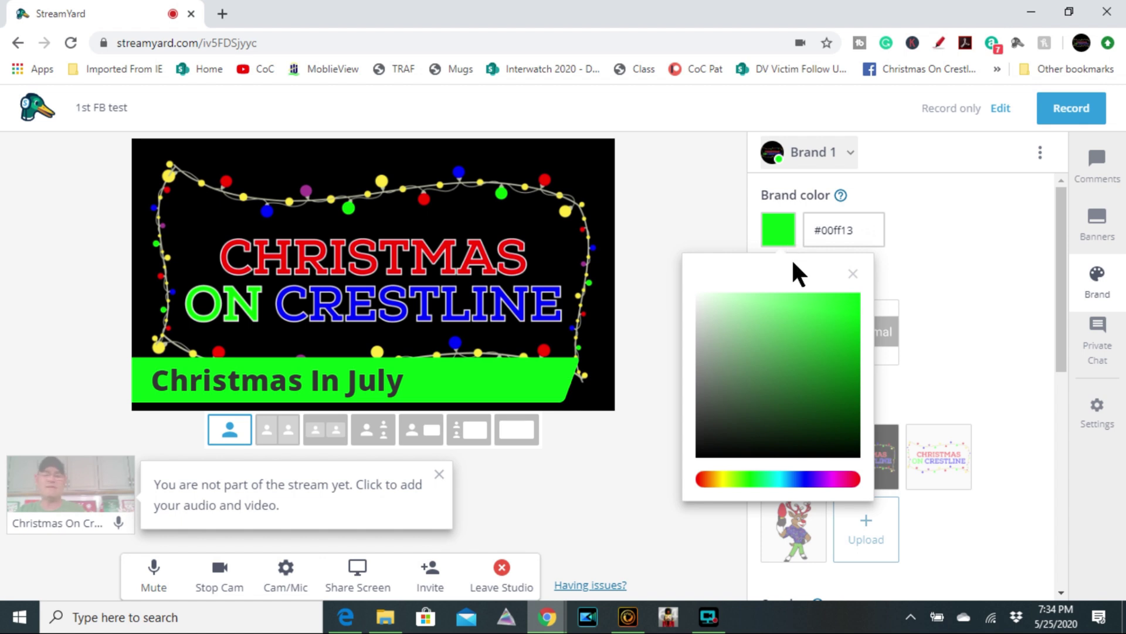
# Try cyan, blue, magenta and yellow hues for the brand colour before returning to green
pyautogui.moveTo(784, 482); pyautogui.dragTo(814, 485)
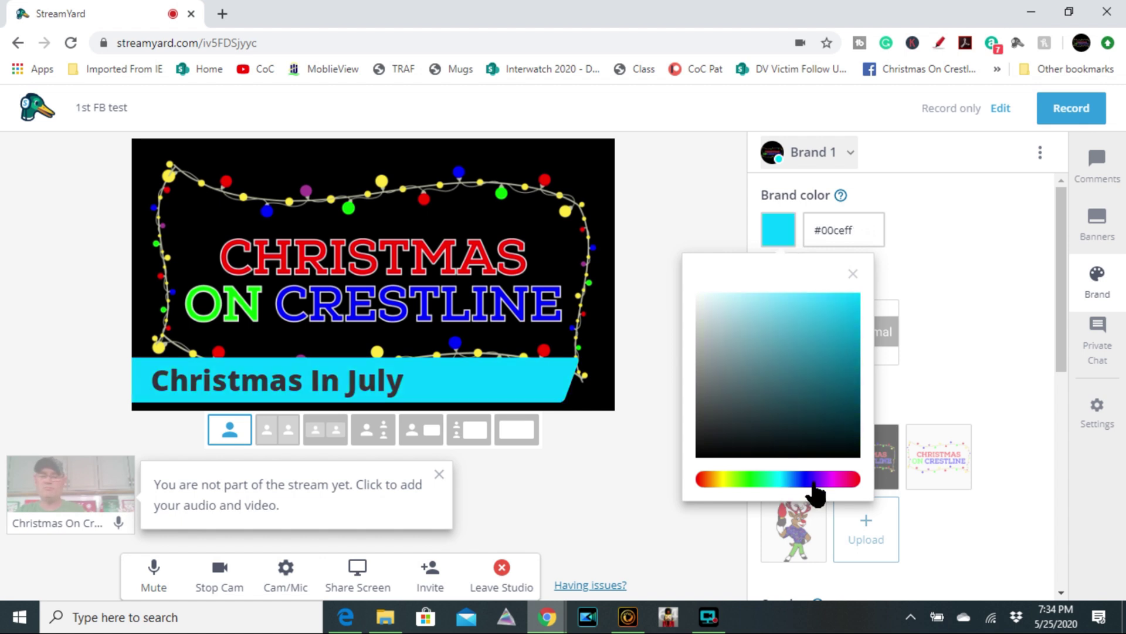
pyautogui.click(805, 482)
pyautogui.click(838, 482)
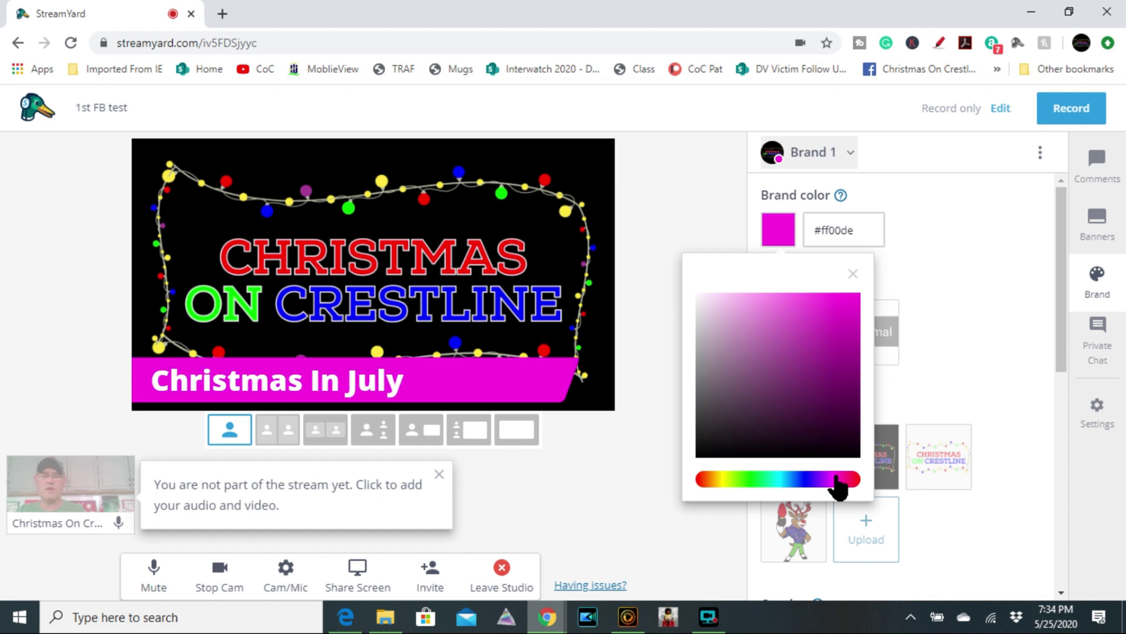
pyautogui.click(728, 479)
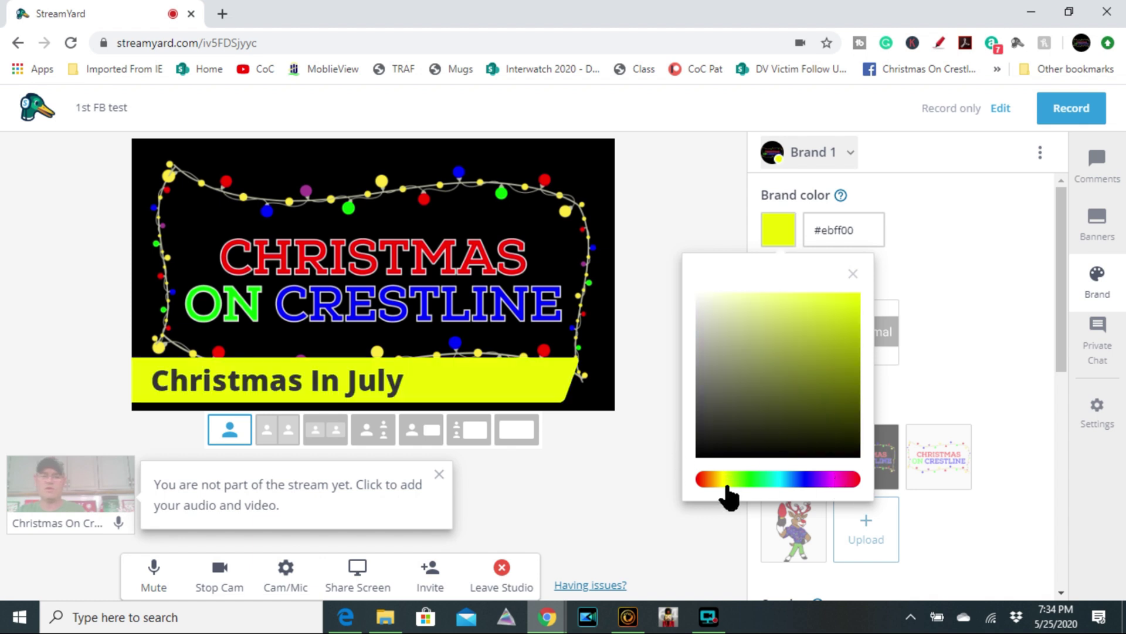
pyautogui.click(753, 481)
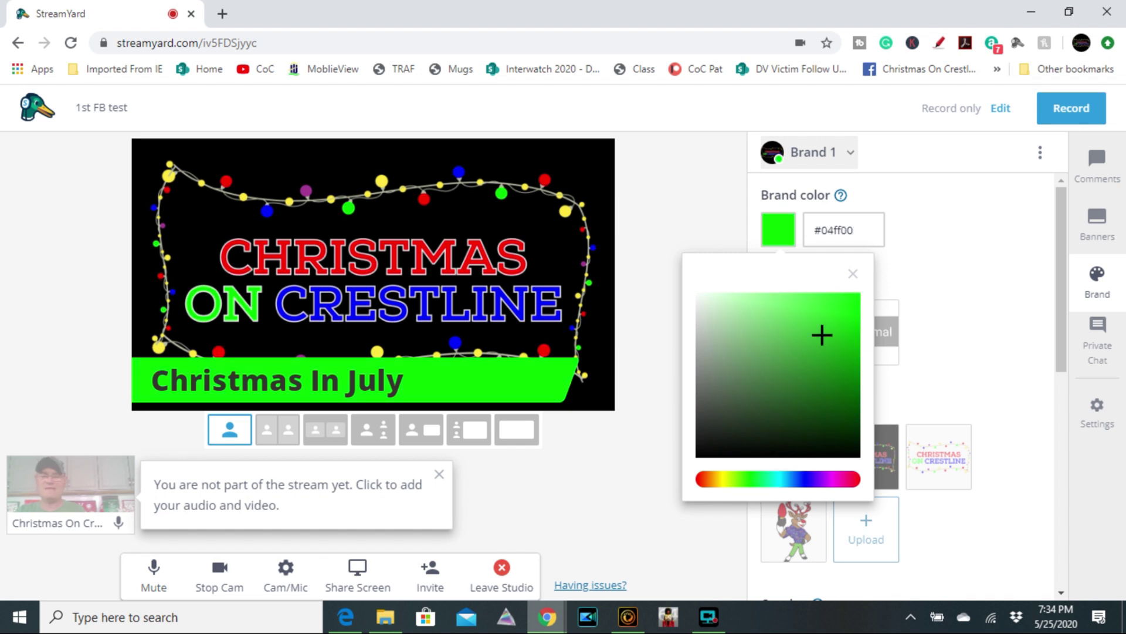
# Pick a darker green shade, select its hex code, then switch the brand hue to yellow
pyautogui.click(839, 324)
pyautogui.moveTo(834, 358)
pyautogui.mouseDown()
pyautogui.moveTo(837, 314)
pyautogui.moveTo(828, 382)
pyautogui.moveTo(817, 349)
pyautogui.mouseUp()
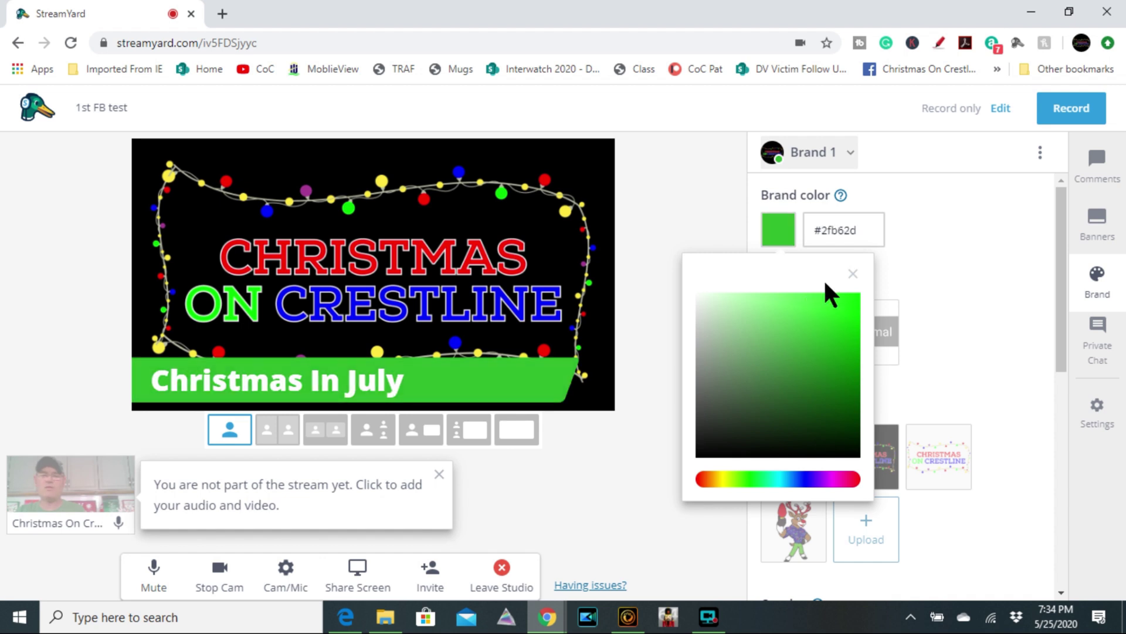
pyautogui.doubleClick(846, 230)
pyautogui.click(721, 480)
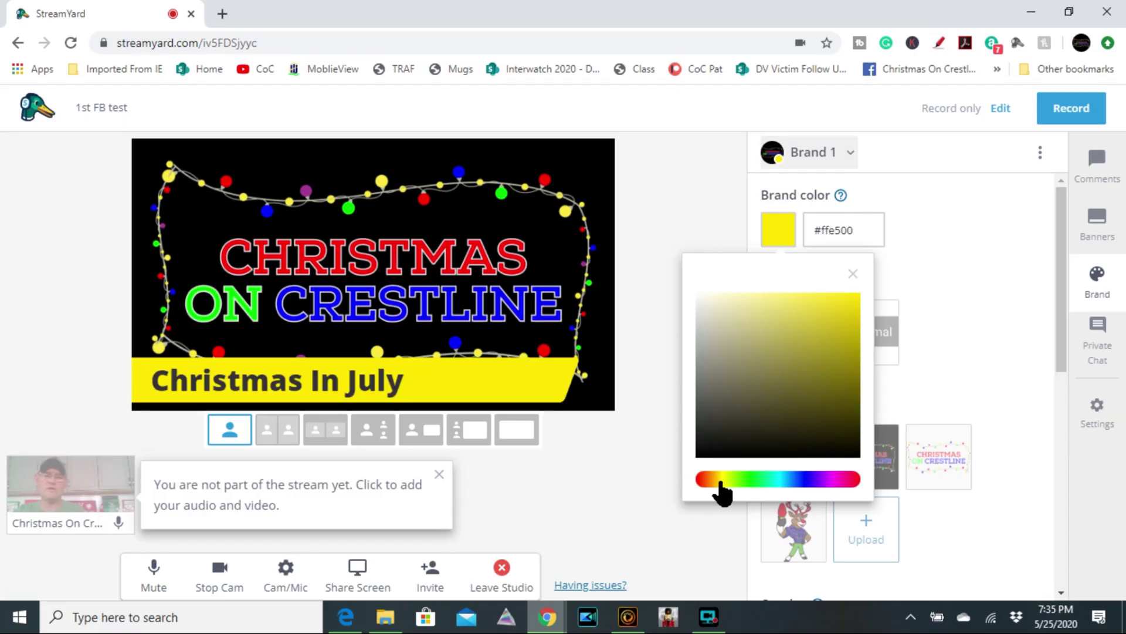
# Copy the yellow hex code ffe500, switch the brand colour to blue, then paste ffe500 back
pyautogui.doubleClick(828, 235)
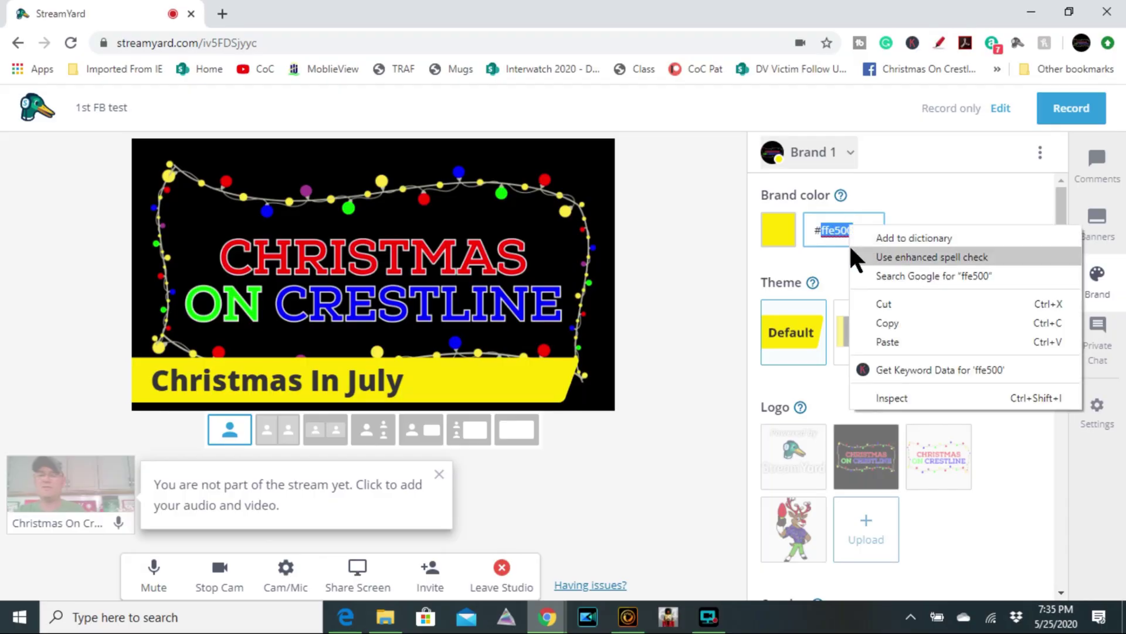
pyautogui.click(904, 321)
pyautogui.click(776, 231)
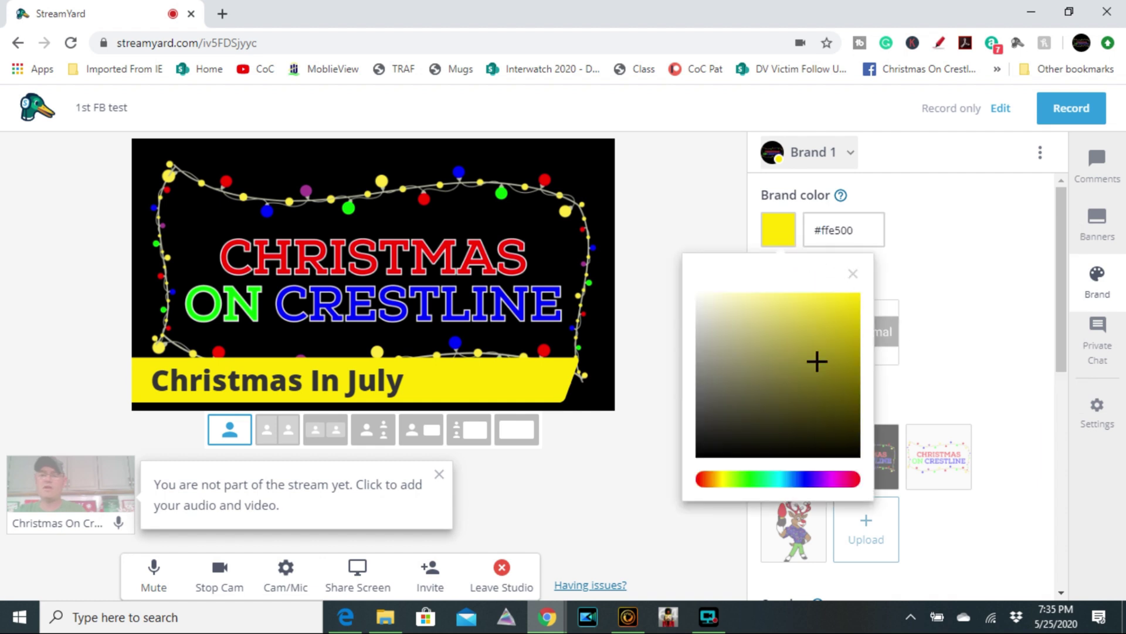
pyautogui.click(806, 483)
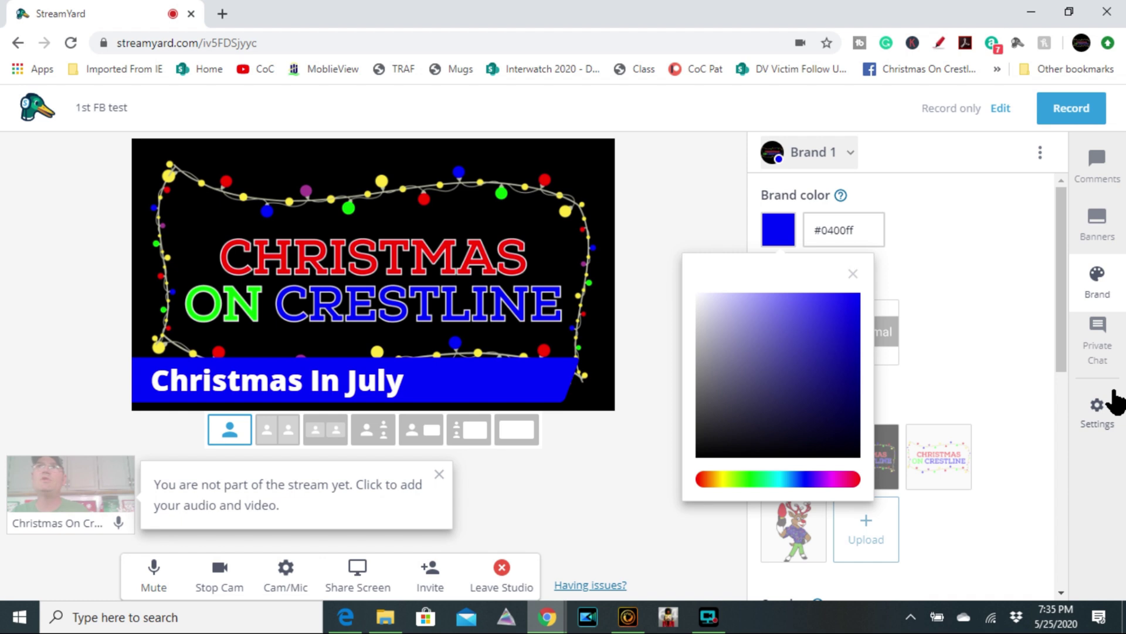
pyautogui.moveTo(832, 230); pyautogui.dragTo(838, 229)
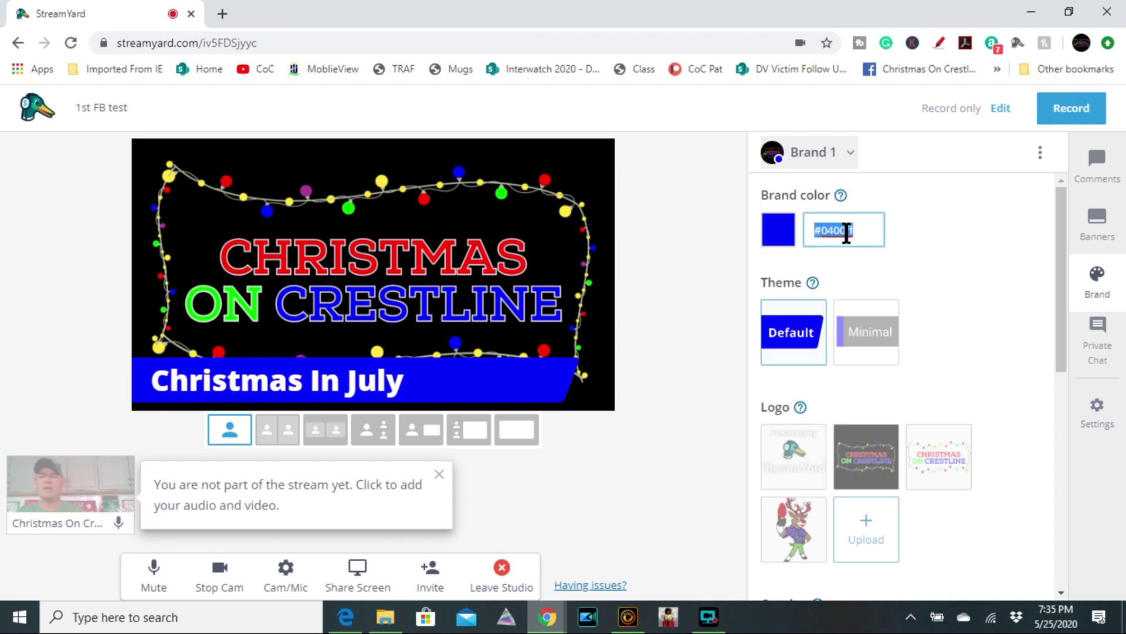
pyautogui.hotkey('ctrl', 'v')
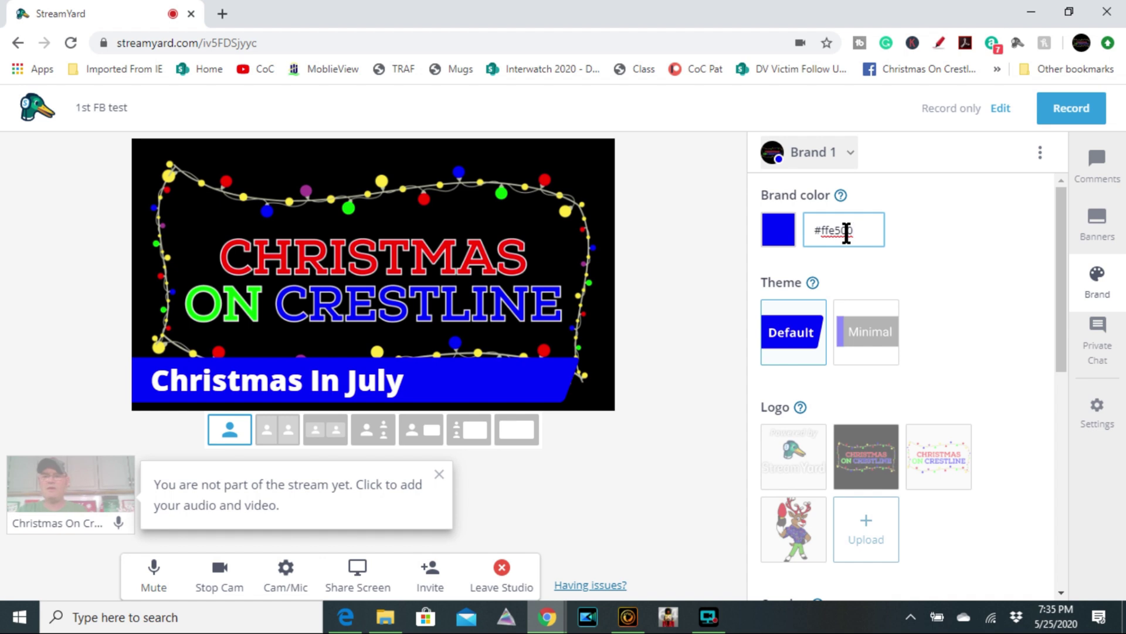